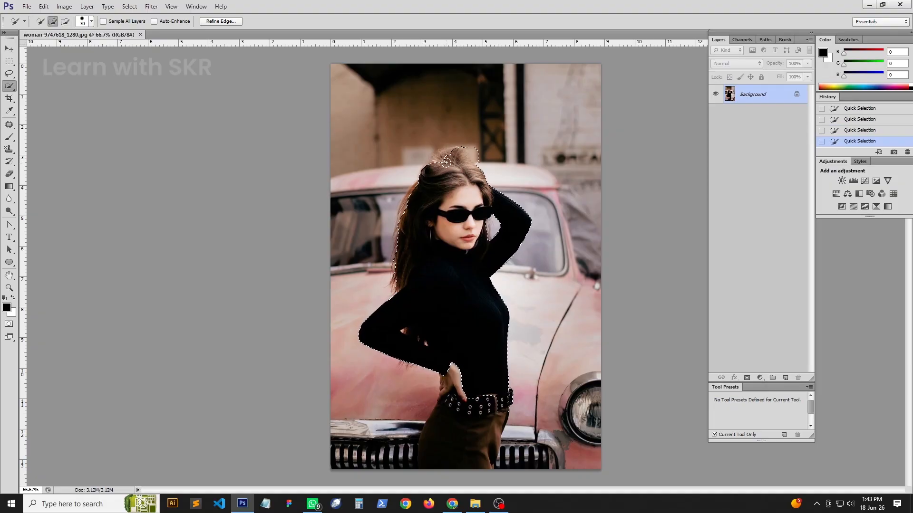
key(ctrl+alt+z)
key(ctrl+alt+z)
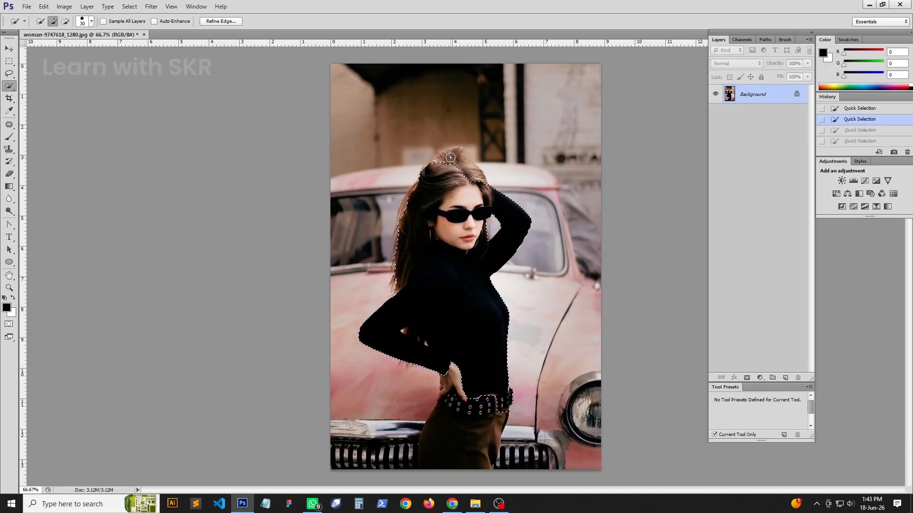
key(ctrl+shift+z)
key(ctrl+shift+z)
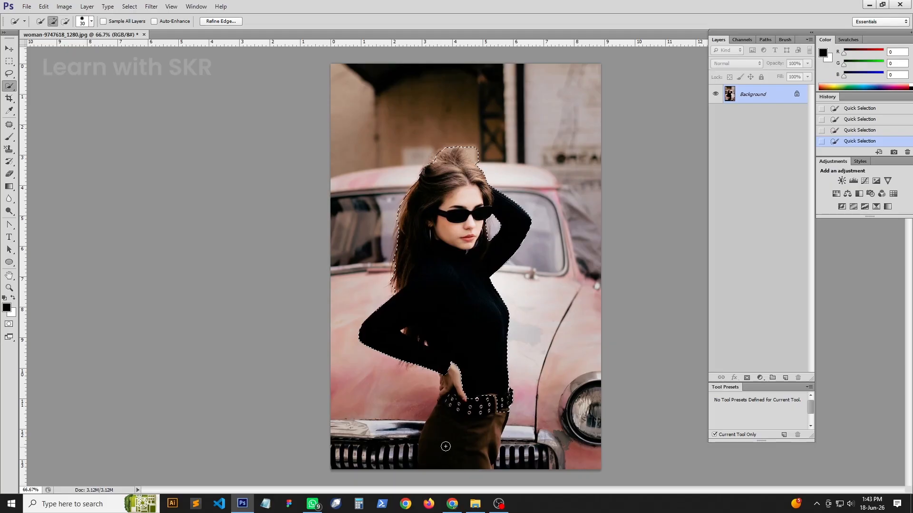
- Subtract elliptical areas from the selection to trim excess background along the left edge of the woman's hip and trousers
drag(381, 379, 422, 460)
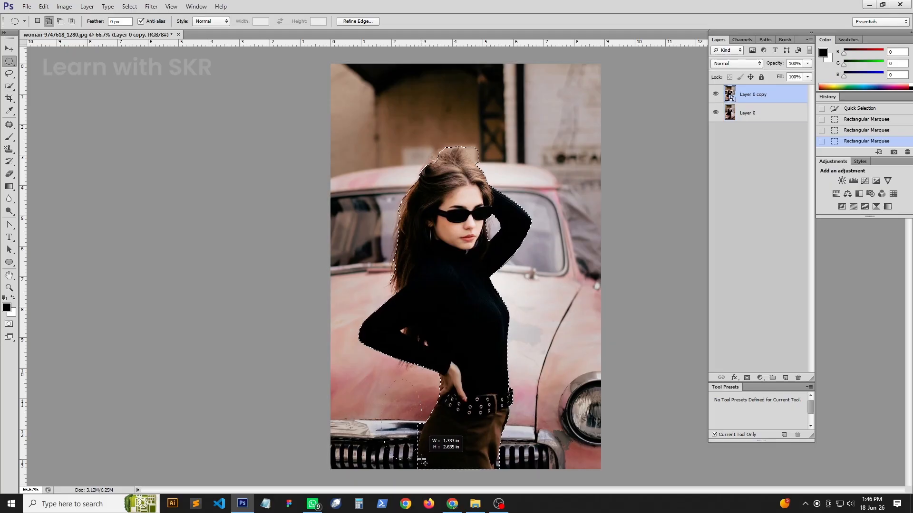
key(Escape)
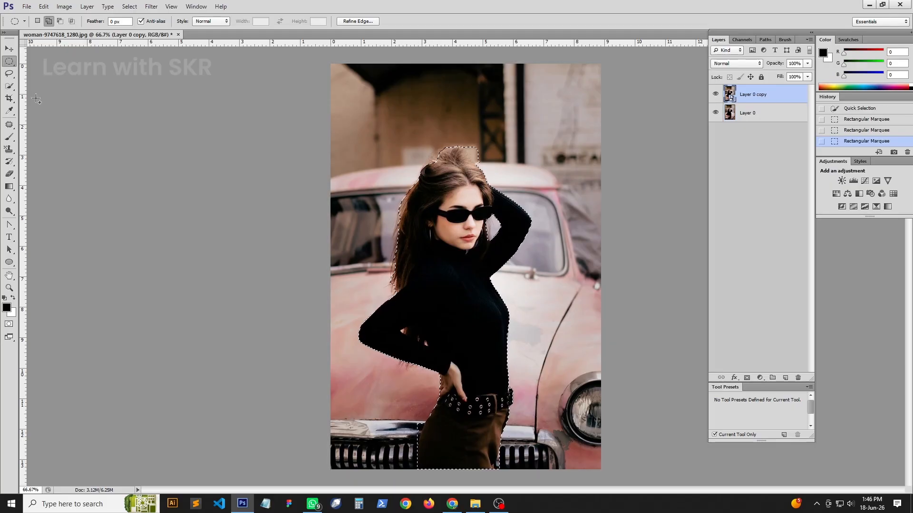
click(60, 21)
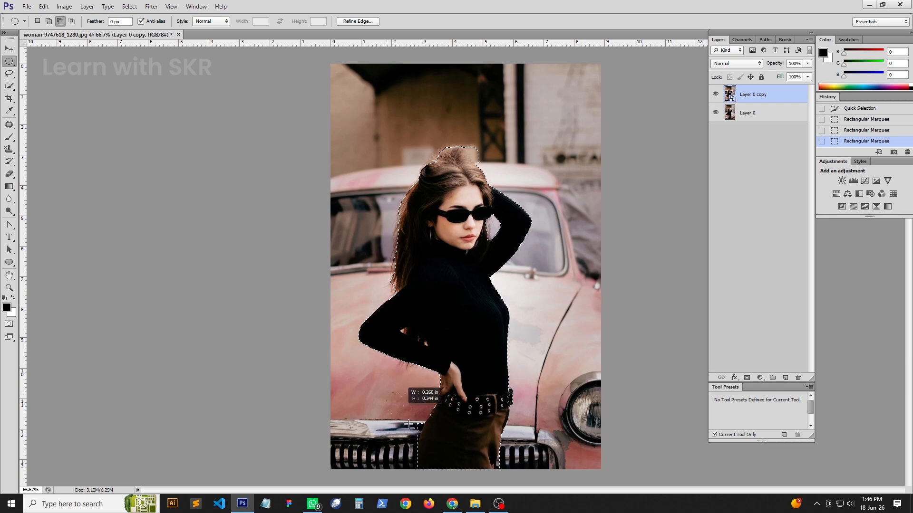
drag(387, 393, 448, 143)
key(ctrl+plus)
key(ctrl+plus)
key(ctrl+plus)
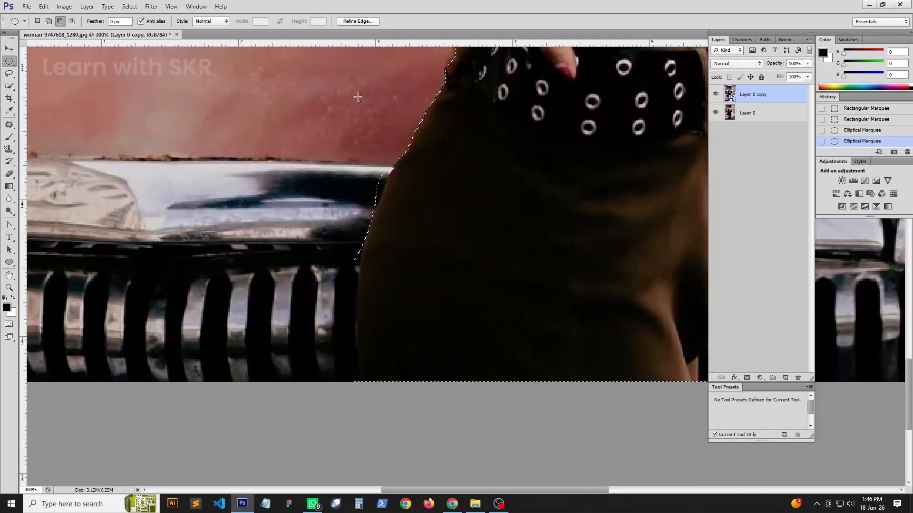
drag(352, 98, 383, 197)
drag(322, 172, 358, 286)
drag(340, 246, 356, 288)
- Subtract elliptical areas from the selection to remove the car grille along the lower right edge of the trousers
drag(489, 365, 256, 347)
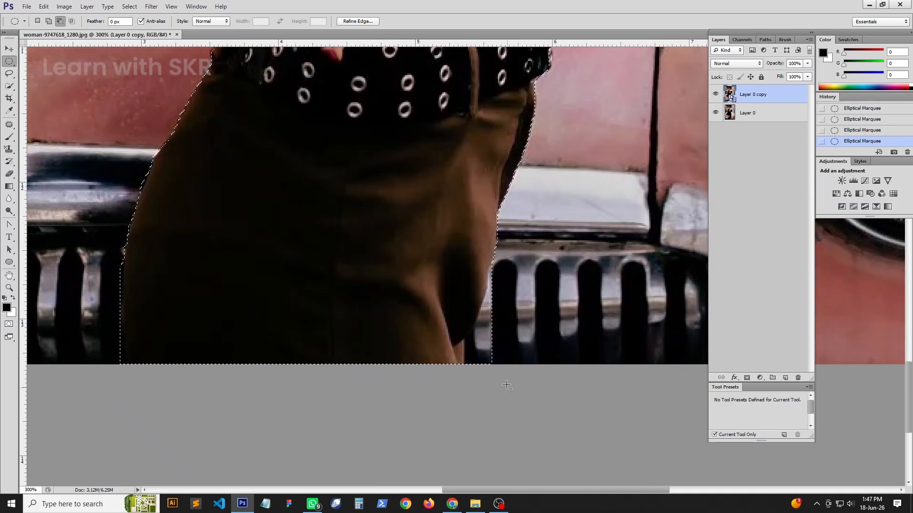
drag(507, 389, 464, 317)
drag(509, 337, 482, 285)
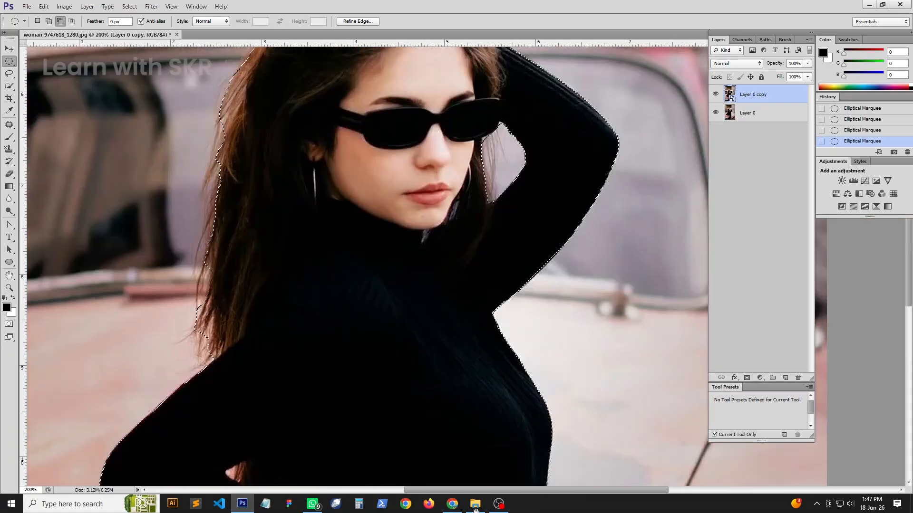
- Subtract the background beside the right of the hair crown and add the missed hair on its left with elliptical selections
scroll(361, 262, up, 5)
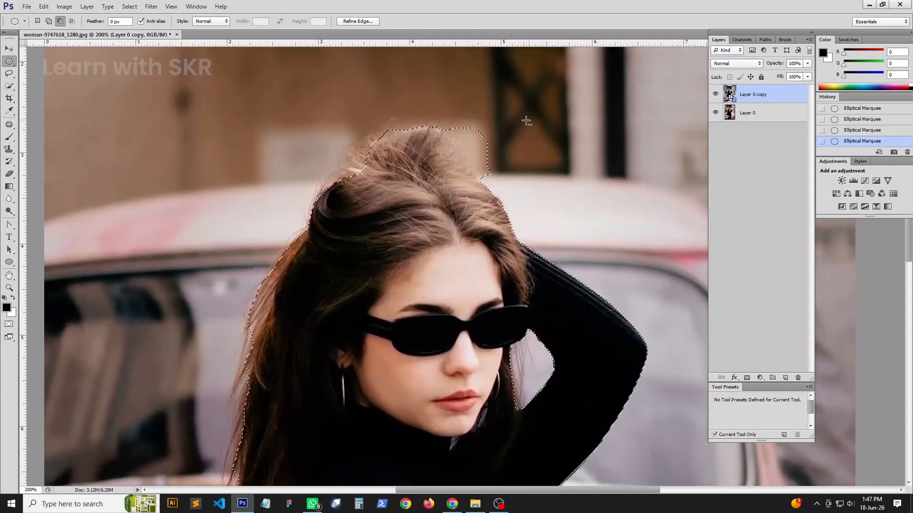
drag(459, 102, 514, 169)
drag(445, 111, 470, 141)
key(shift)
drag(376, 209, 343, 154)
drag(395, 185, 362, 141)
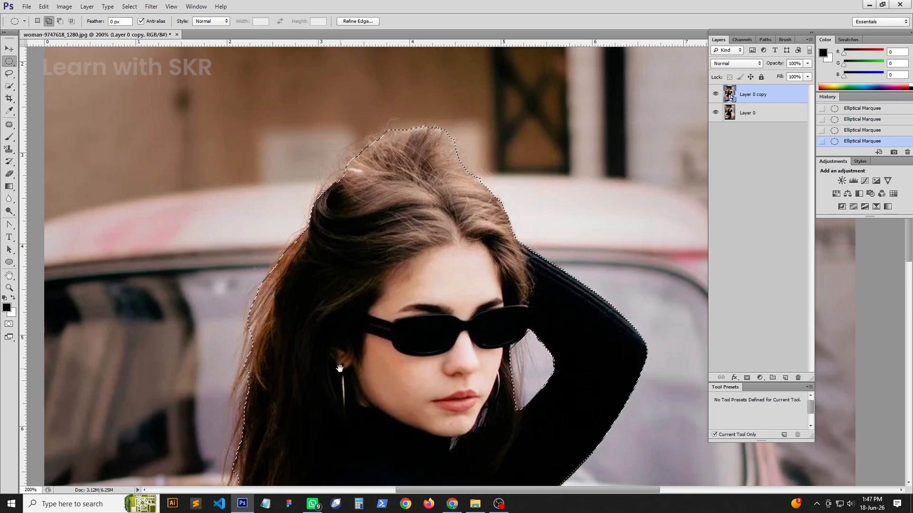
- Start Refine Edge on the selection with Smart Radius enabled and a radius of 3 px
drag(340, 369, 309, 214)
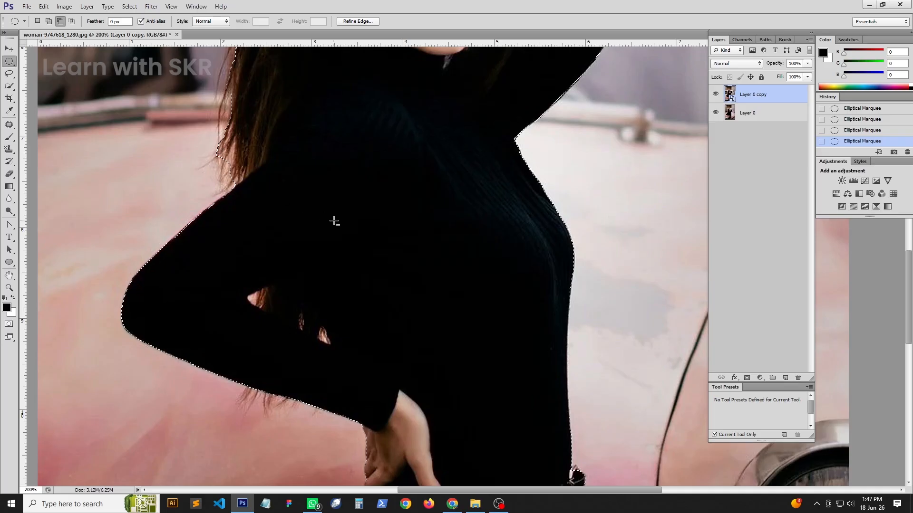
drag(342, 352, 317, 254)
key(ctrl+minus)
key(ctrl+minus)
key(ctrl+minus)
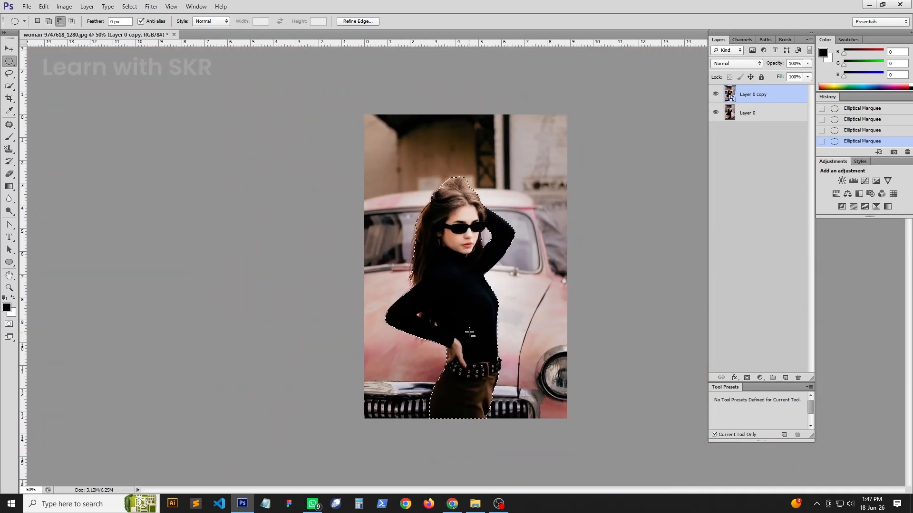
key(ctrl+alt+r)
click(600, 135)
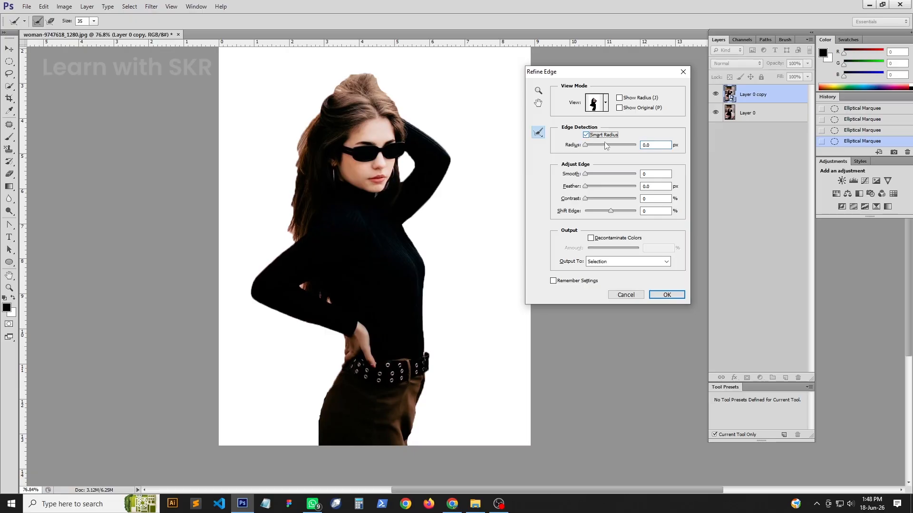
click(649, 146)
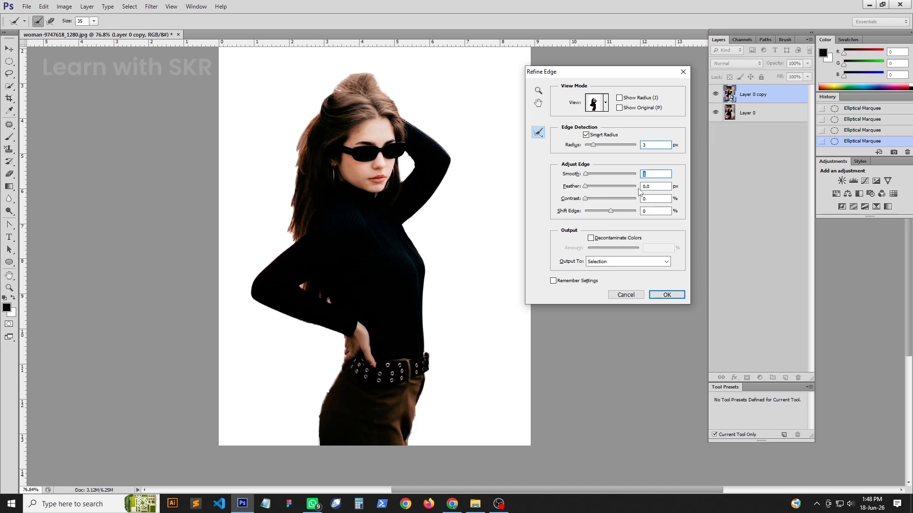
- Set the edge adjustments to Smooth 1, Feather 2 px and Contrast 1%
key(Tab)
text(1)
key(Tab)
key(shift+Tab)
text(2)
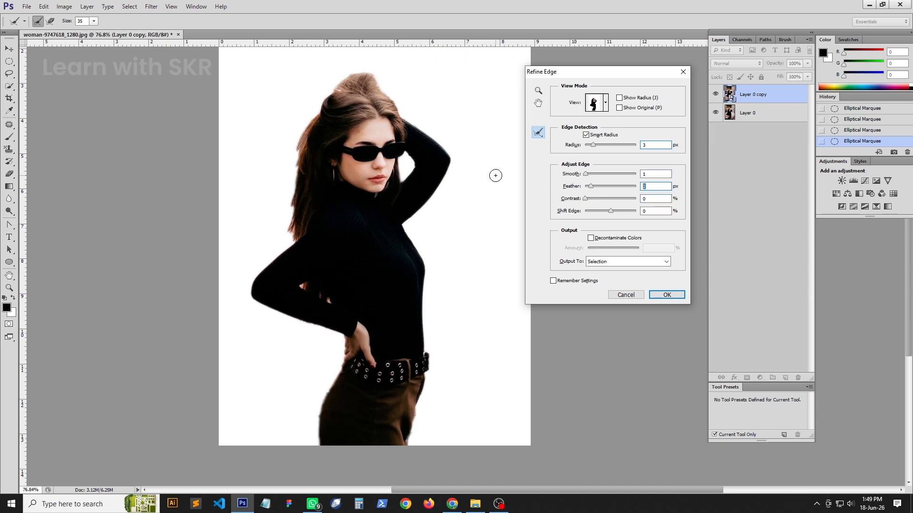
text(1)
key(Tab)
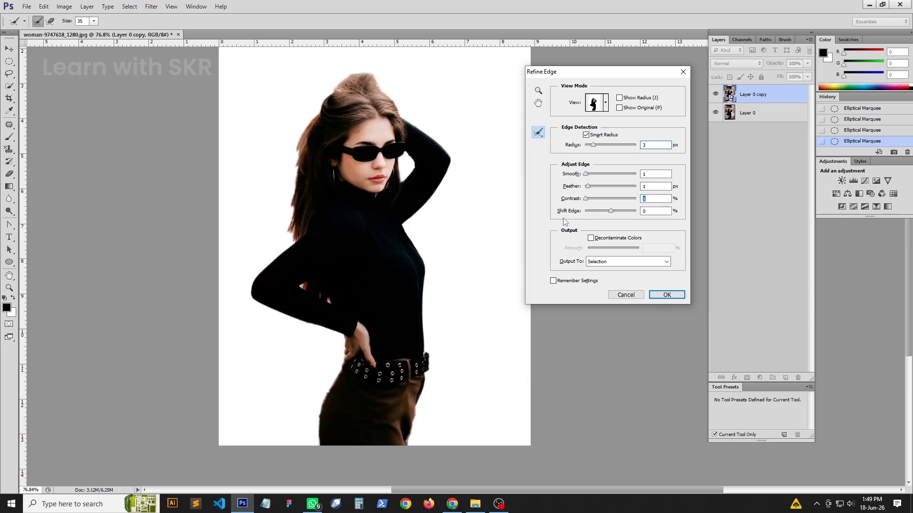
drag(588, 186, 584, 187)
text(2)
- Enable Decontaminate Colors and output the refined selection to a New Layer with Layer Mask
click(591, 238)
click(628, 261)
click(618, 293)
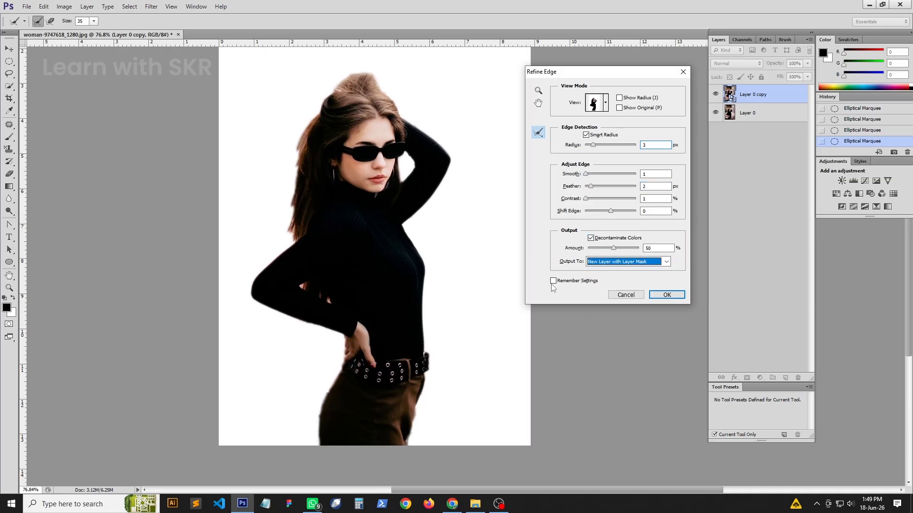
click(667, 295)
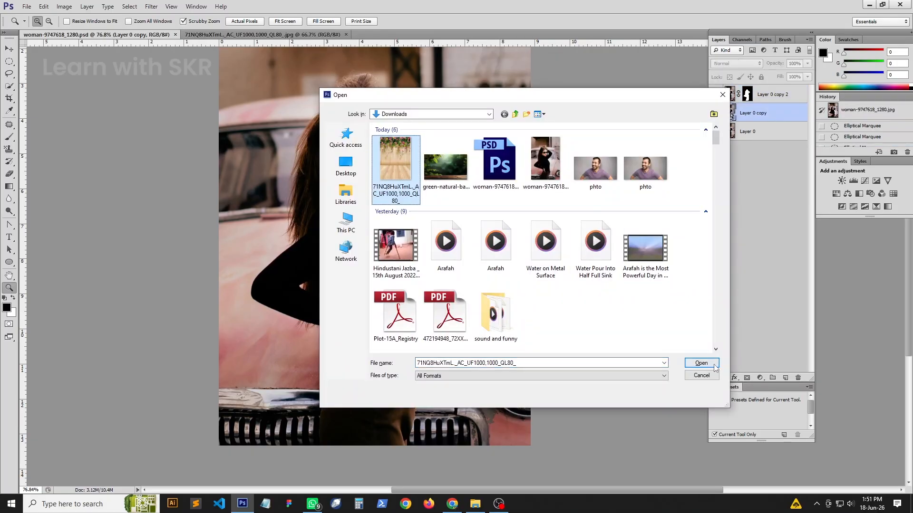
- Open the floral backdrop 71NQ8HuXTmL._AC_UF1000,1000_QL80_, copy its entire canvas and return to the portrait document
click(698, 363)
key(ctrl+a)
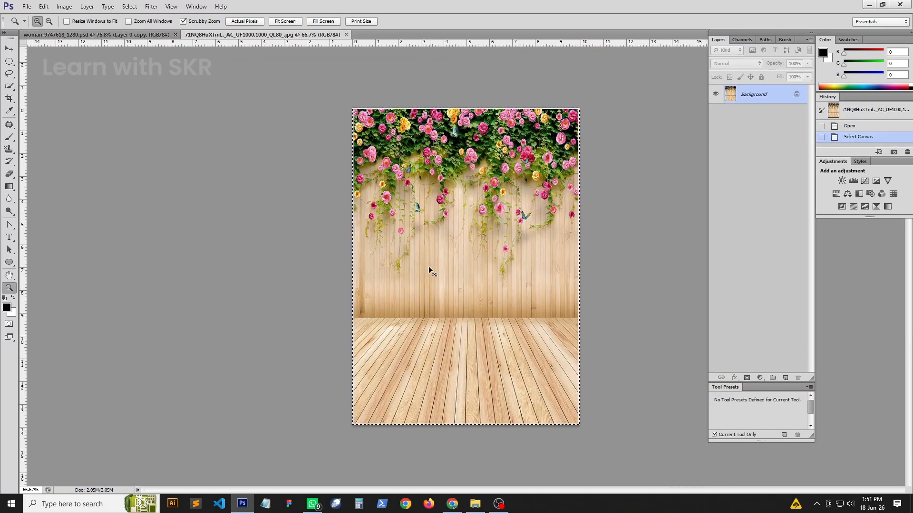
click(121, 36)
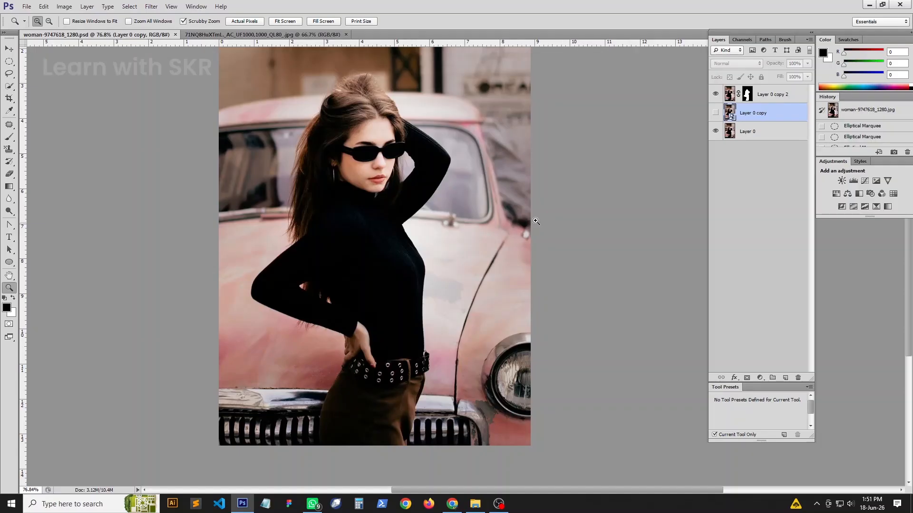
- Paste the floral backdrop beneath the masked cutout and scale it to about 130% so it covers the canvas
click(11, 49)
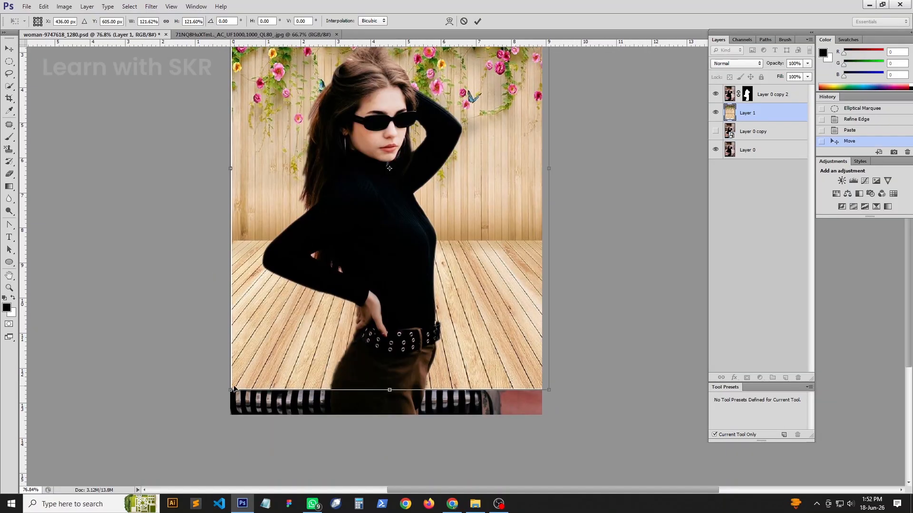
drag(235, 389, 208, 421)
drag(367, 212, 363, 308)
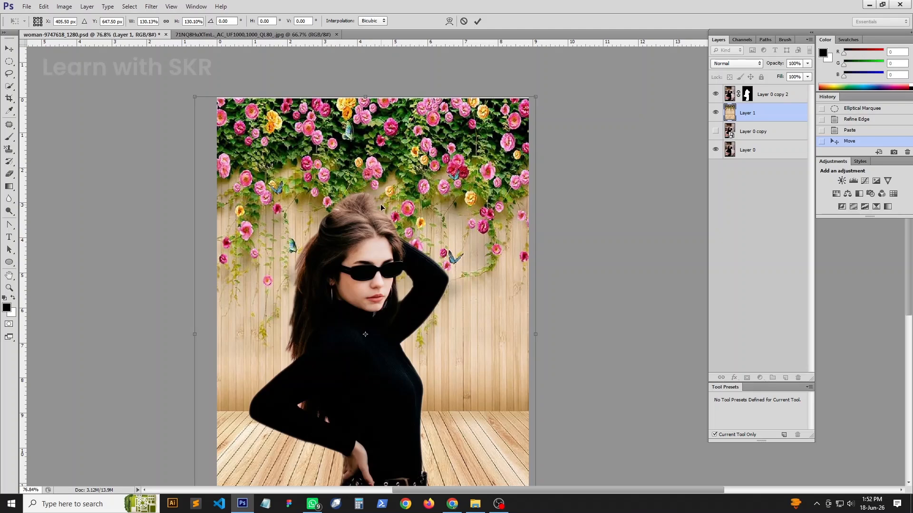
- Nudge the backdrop to X 414.5 px and Y 637.5 px behind the woman and commit the transform
drag(408, 288, 407, 202)
key(shift+Left)
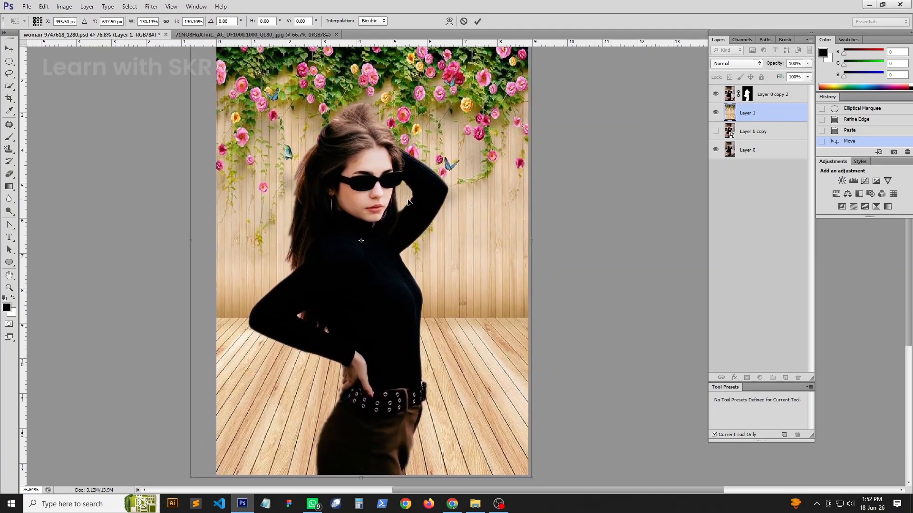
key(shift+Right)
key(shift+Right)
key(shift+Right)
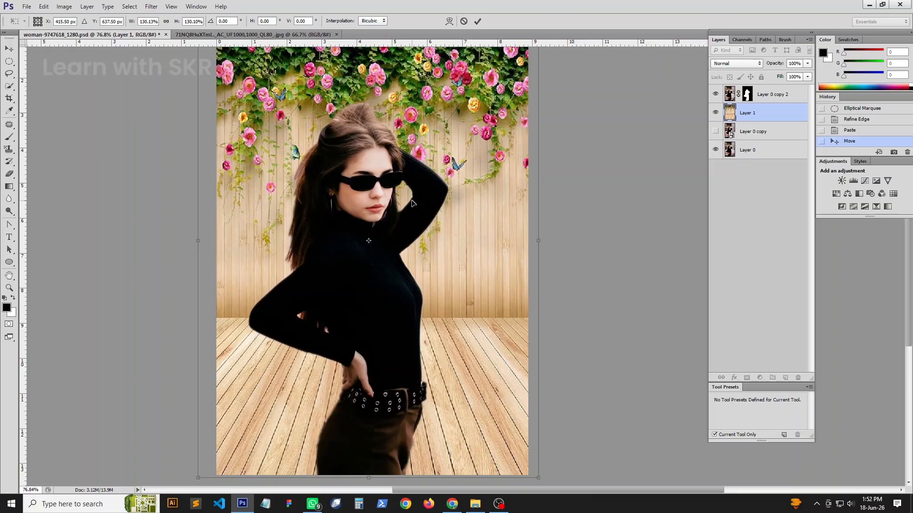
key(Left)
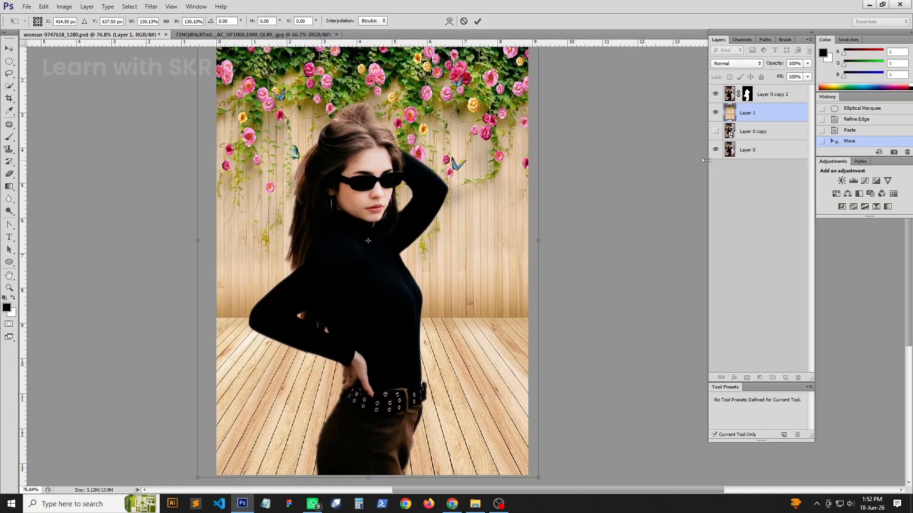
key(Return)
- Toggle the masked cutout layer off and on to check the woman against the new backdrop
scroll(646, 183, up, 2)
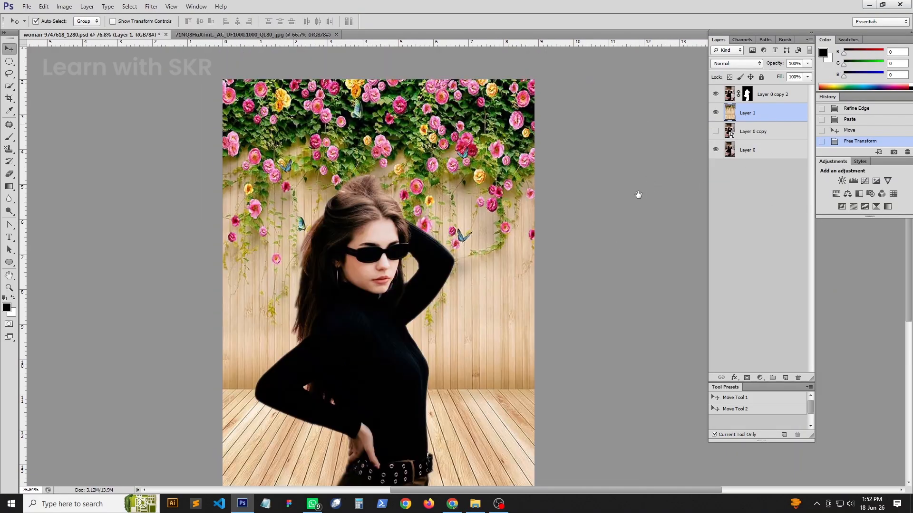
click(715, 94)
click(715, 94)
drag(593, 247, 593, 214)
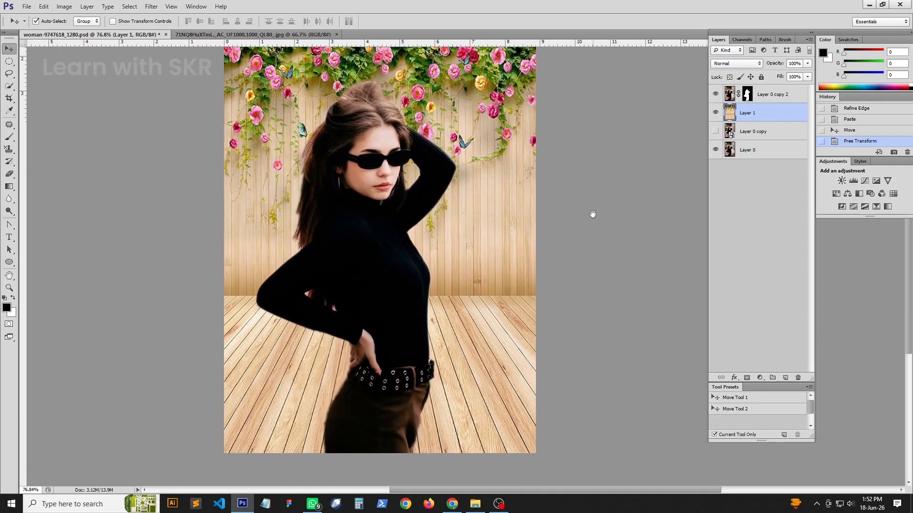
key(ctrl+minus)
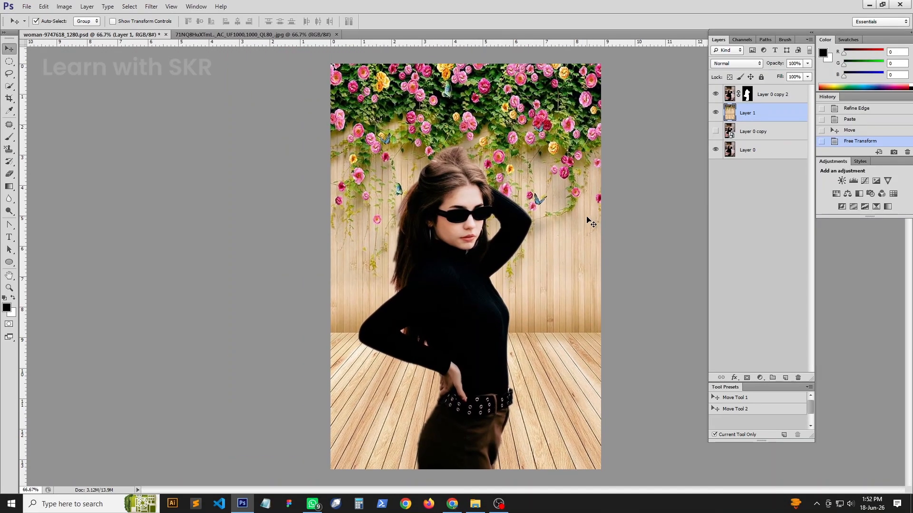
click(749, 132)
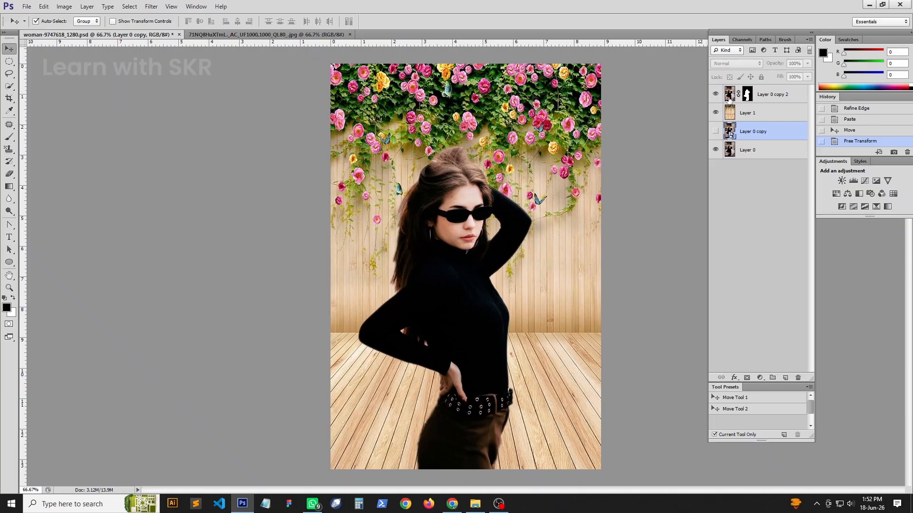
click(730, 97)
double_click(731, 97)
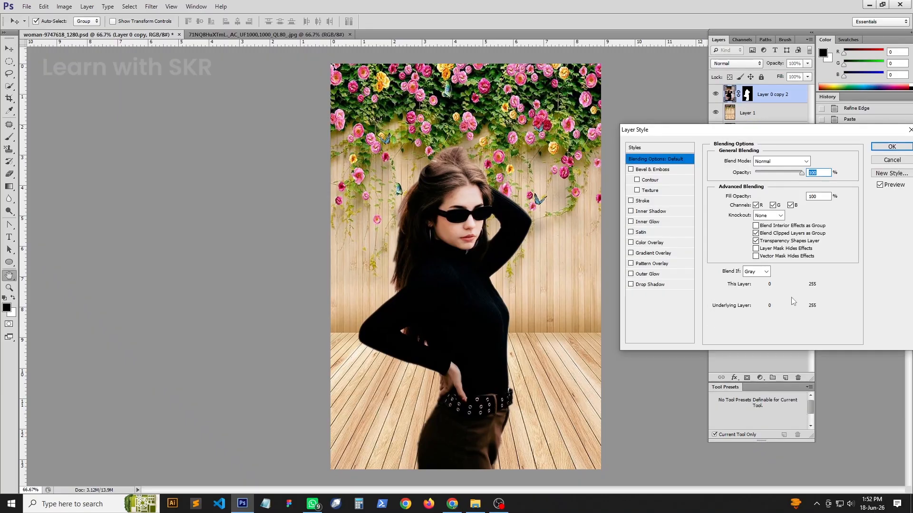
click(897, 159)
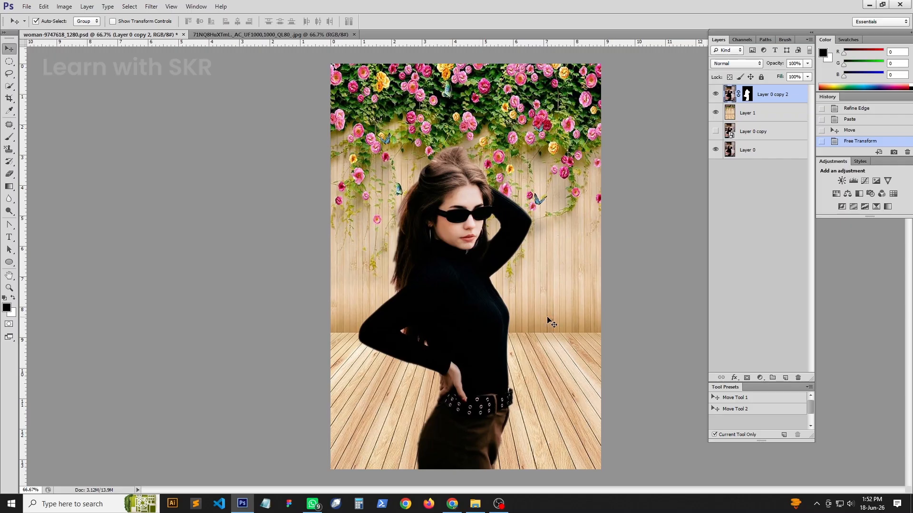
key(ctrl+u)
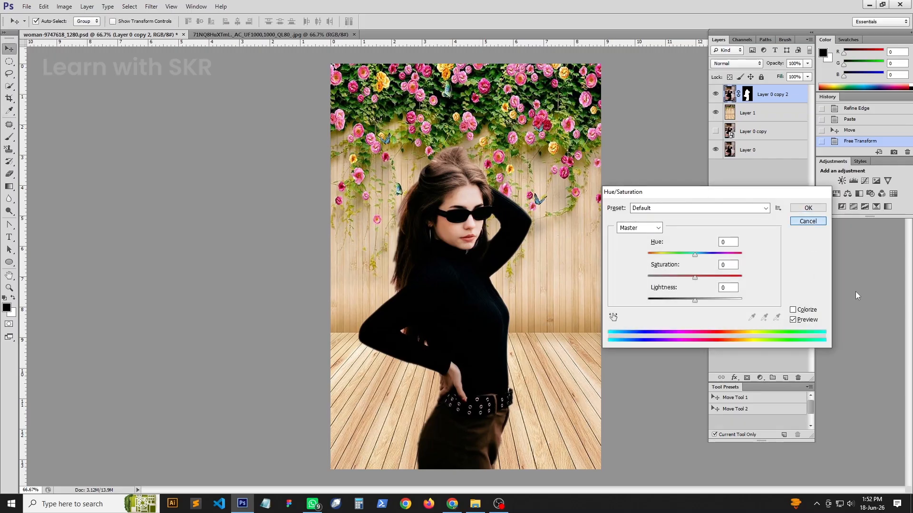
key(Escape)
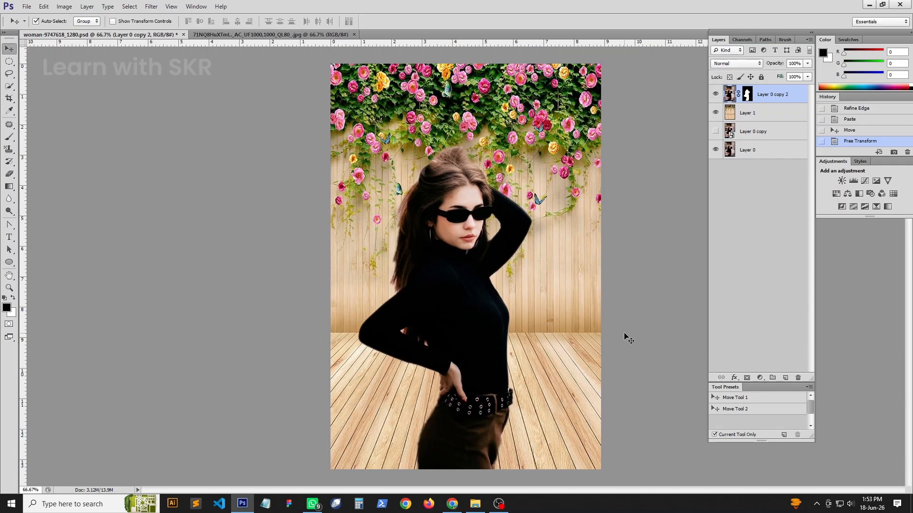
- Crop the composite from its upper edge down to a height of about 11.24 in, keeping the full width
key(c)
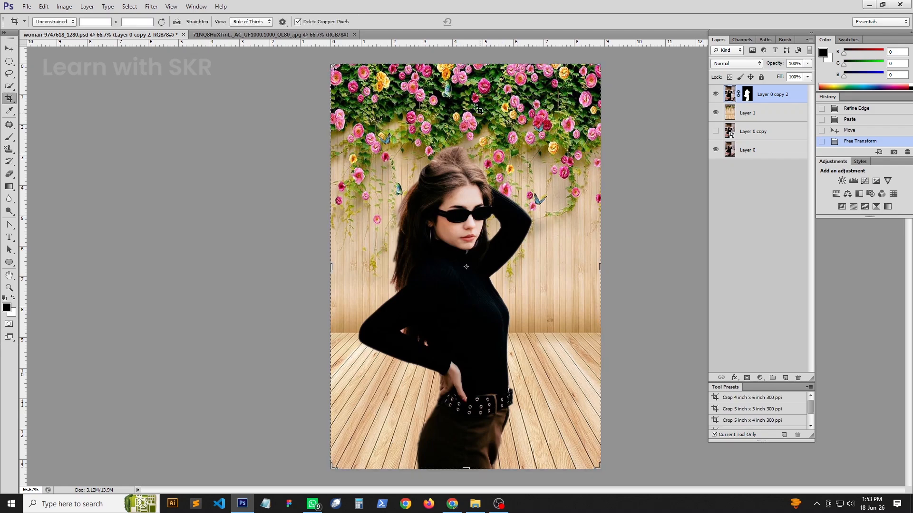
drag(471, 62, 464, 96)
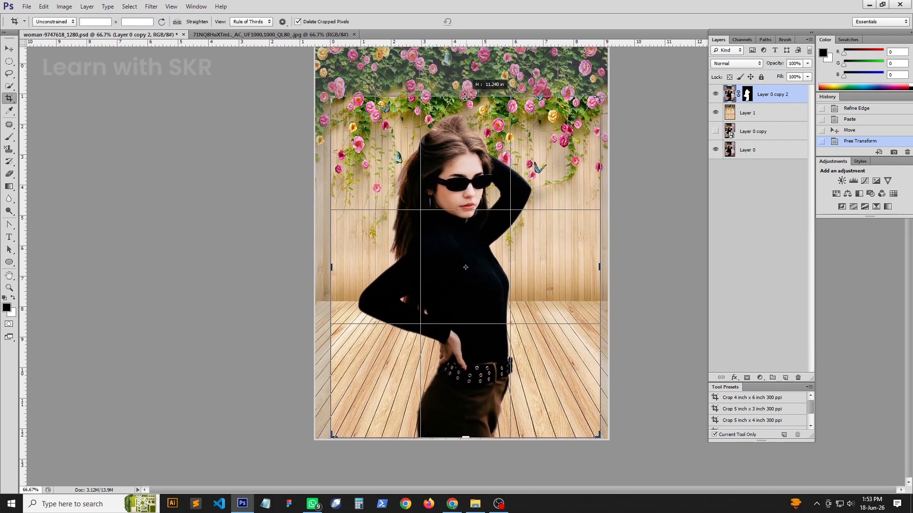
key(Return)
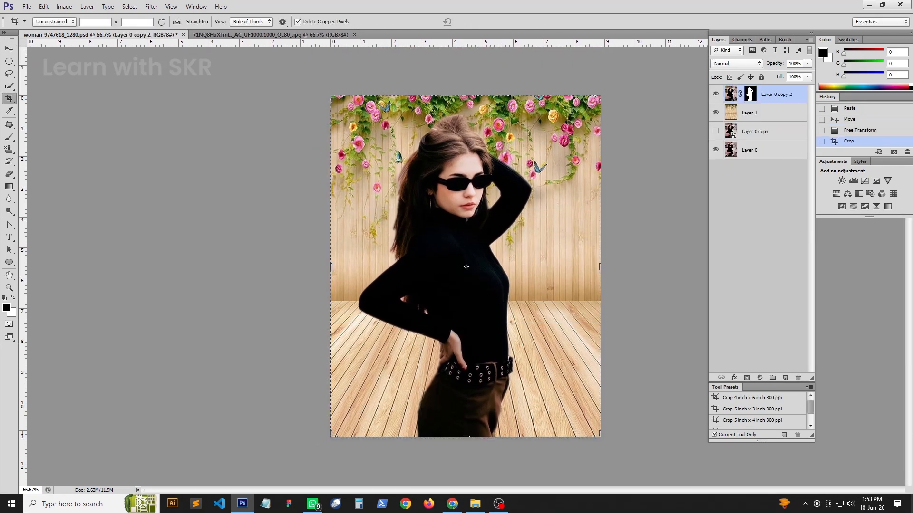
key(v)
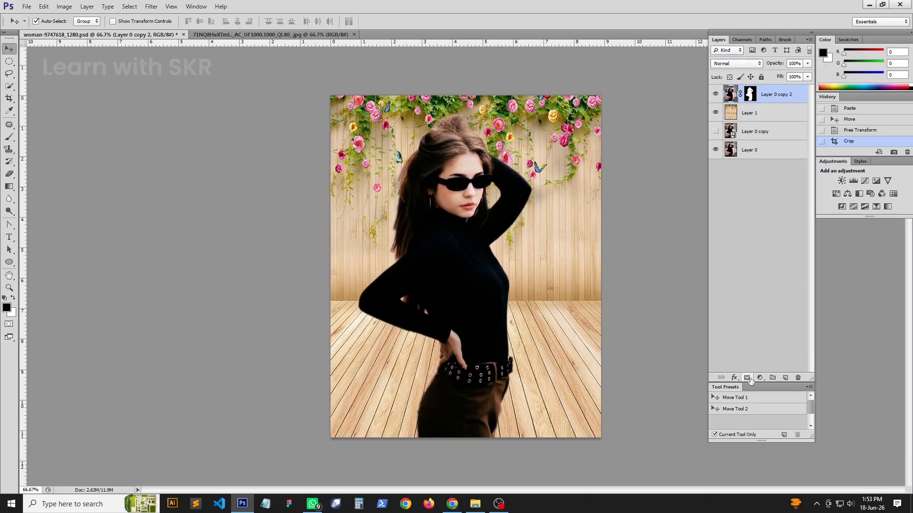
click(734, 378)
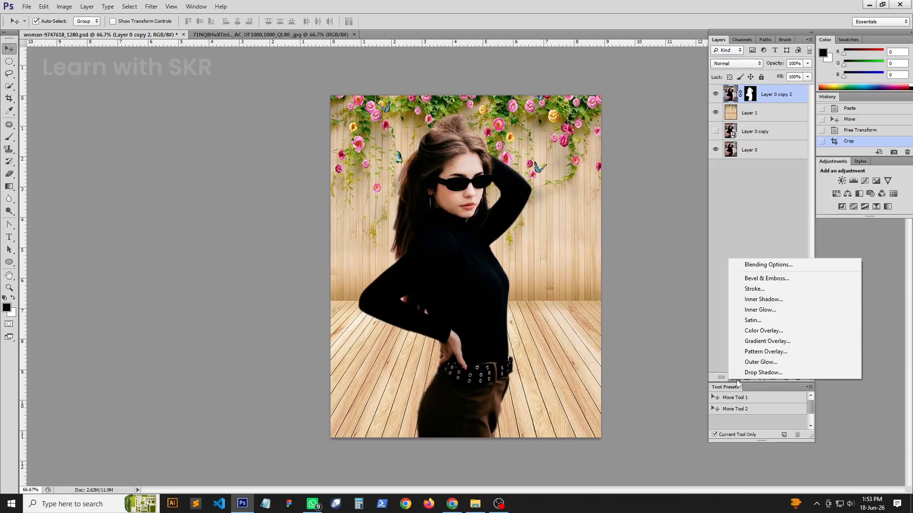
click(634, 375)
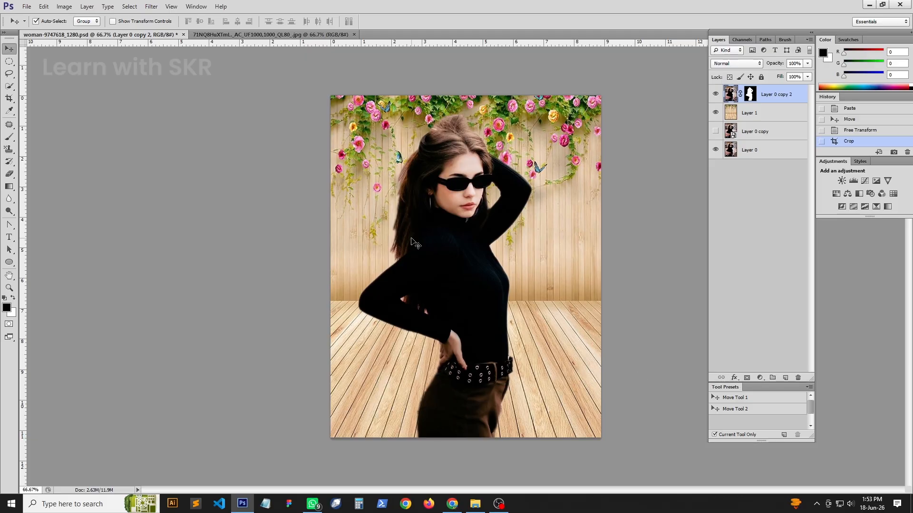
- Save the cropped composite document
key(ctrl+s)
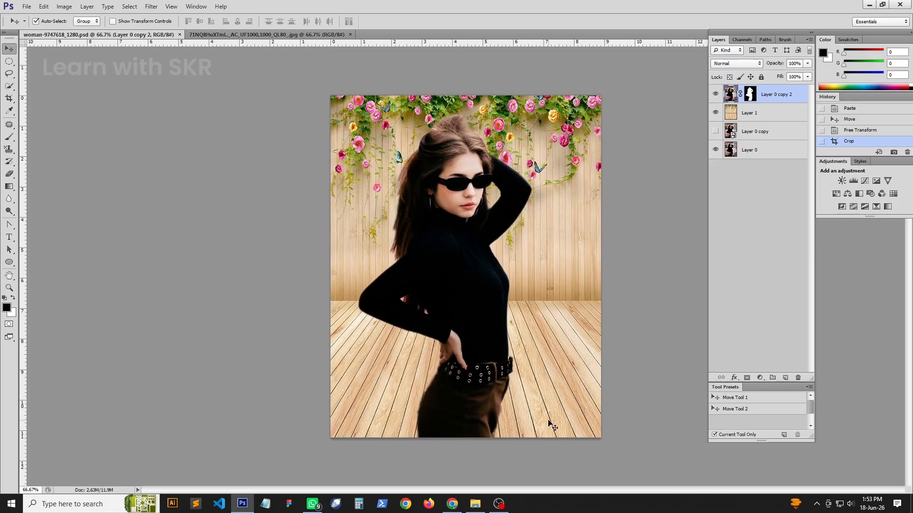
- Brighten the woman's cutout layer with RGB Curves: pull the white point inward, lift the lower midtones and set a highlight point at input 205, output 210
key(z)
drag(430, 167, 435, 217)
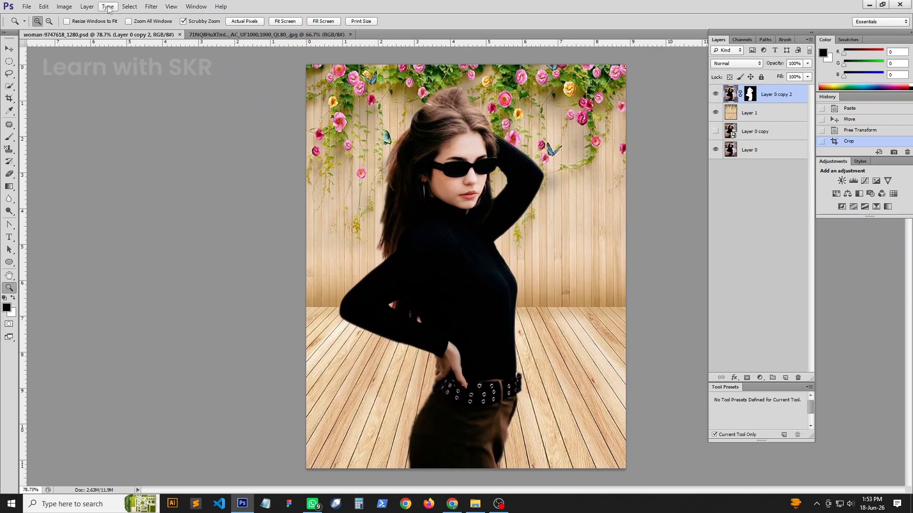
key(ctrl+m)
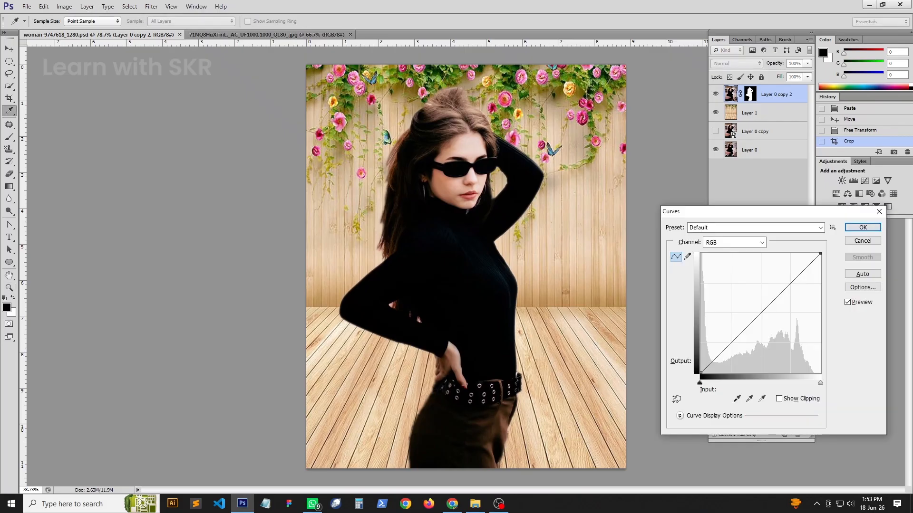
mouse_move(820, 254)
mouse_down()
mouse_move(807, 253)
mouse_move(829, 249)
mouse_move(814, 248)
mouse_up()
drag(743, 326, 742, 326)
drag(796, 271, 796, 274)
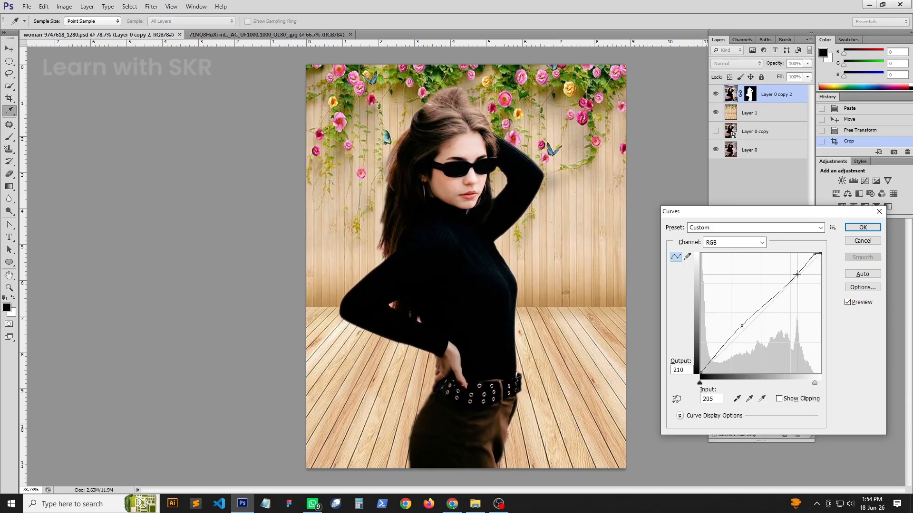
click(863, 227)
key(z)
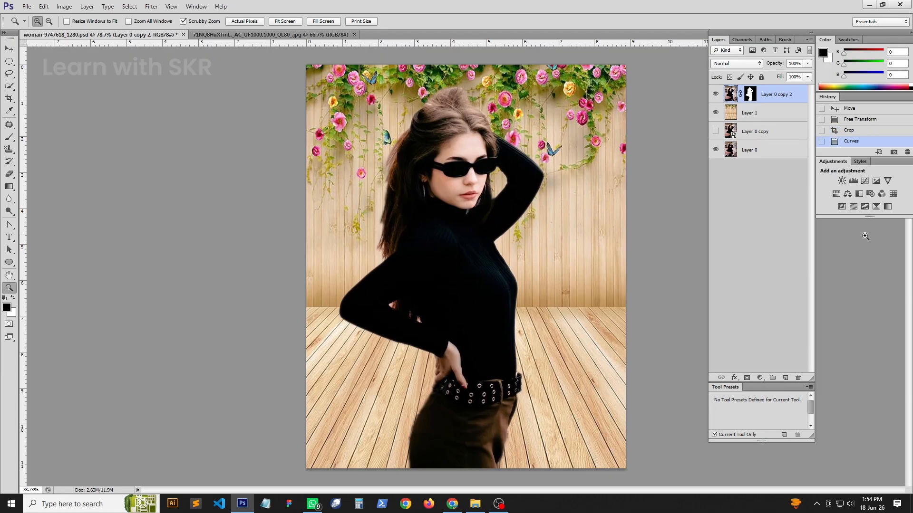
click(130, 6)
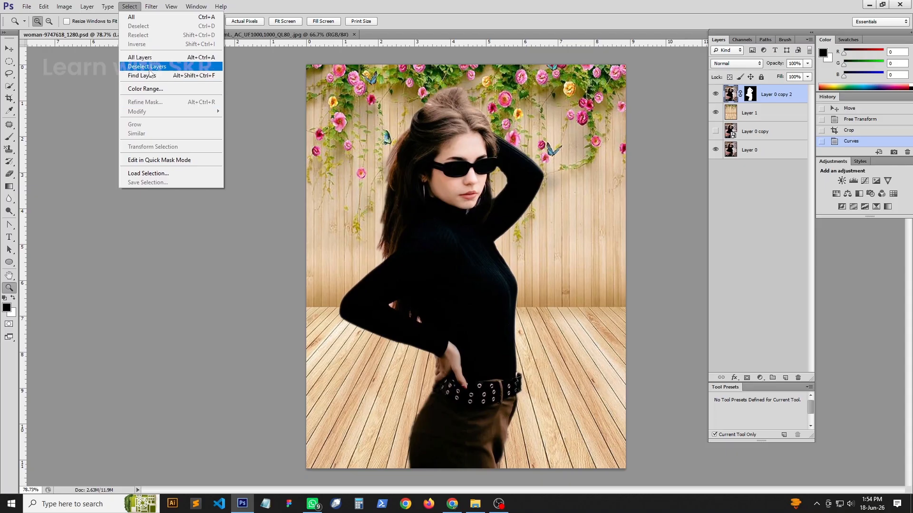
click(64, 6)
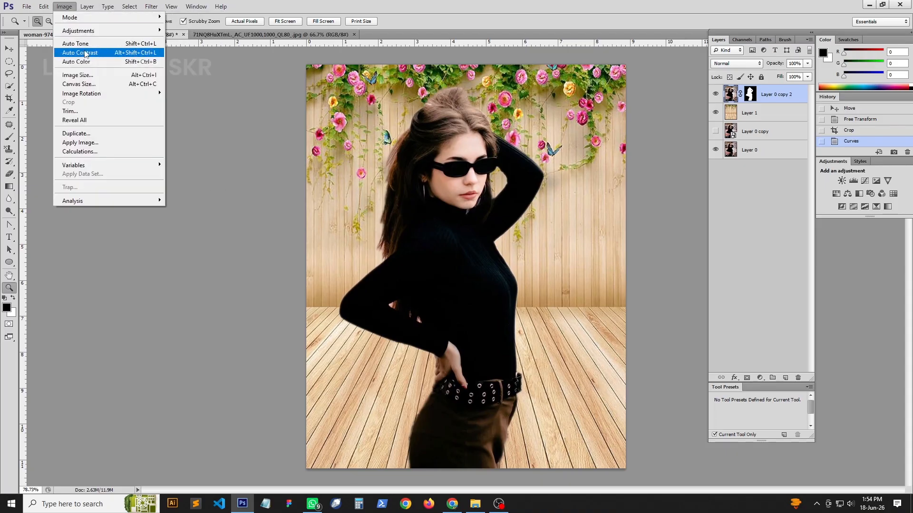
click(87, 6)
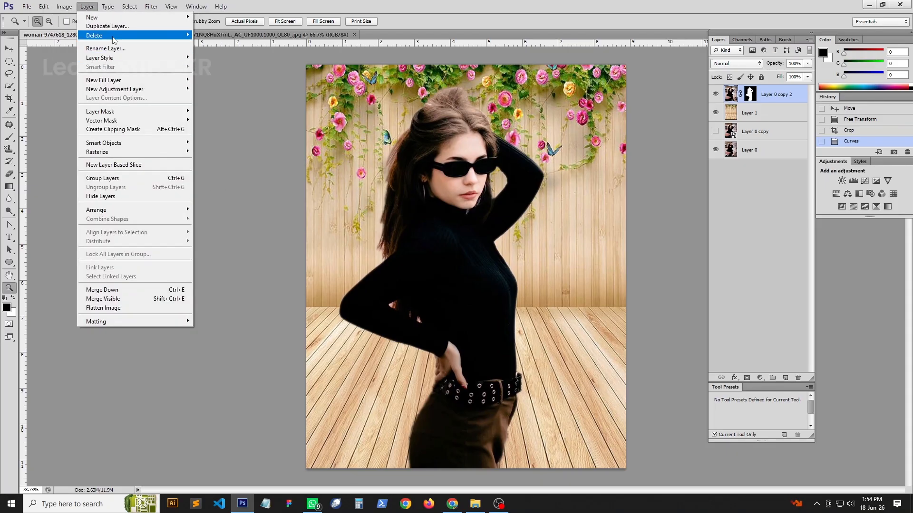
click(244, 193)
- Hide the rulers around the canvas and switch to the Move tool
key(ctrl+r)
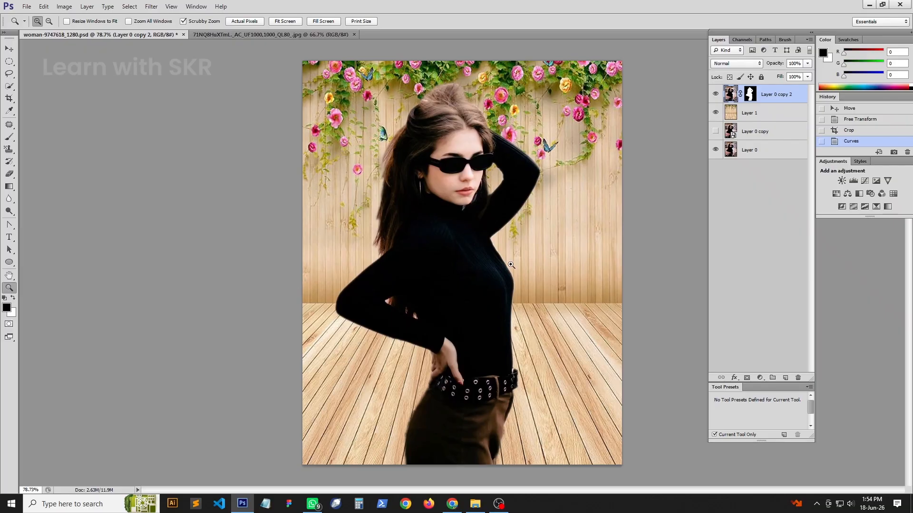
click(9, 47)
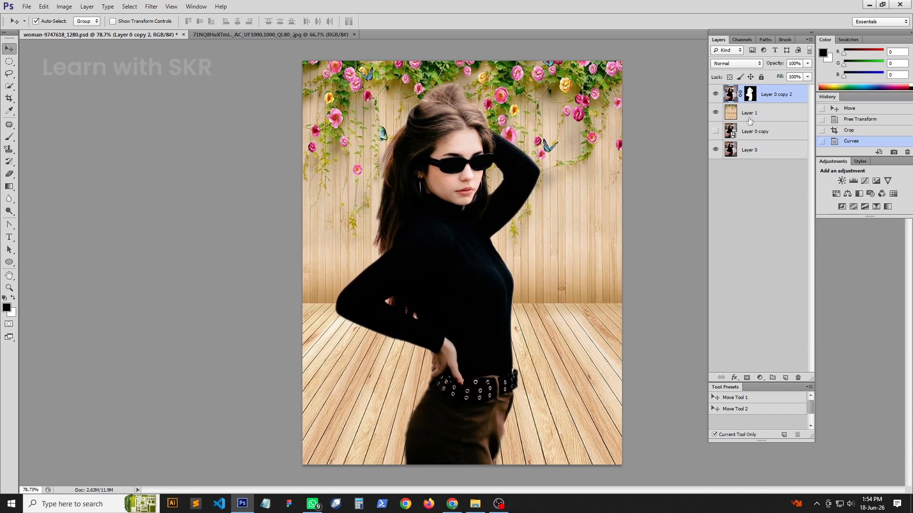
right_click(776, 96)
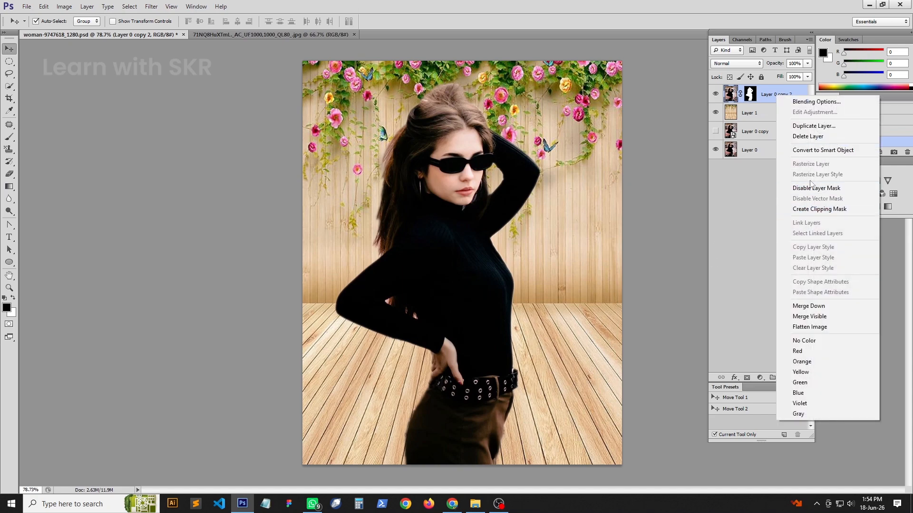
click(808, 101)
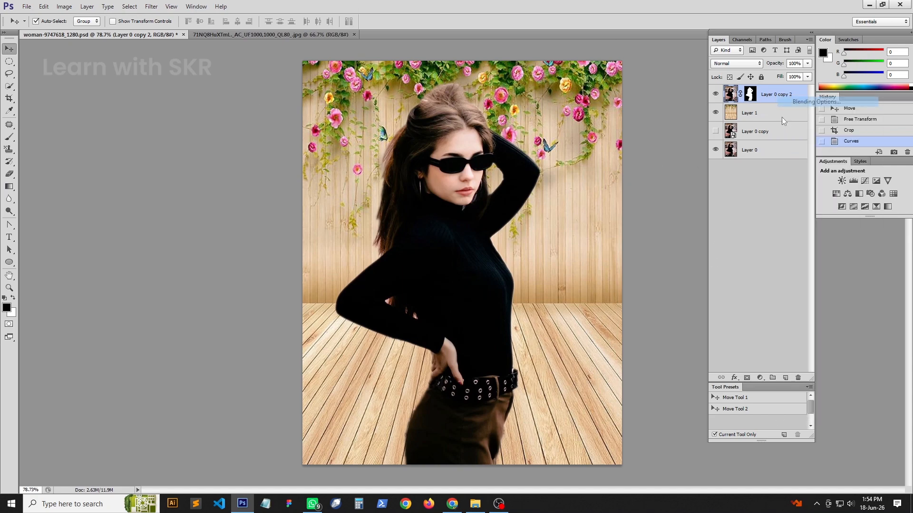
click(891, 160)
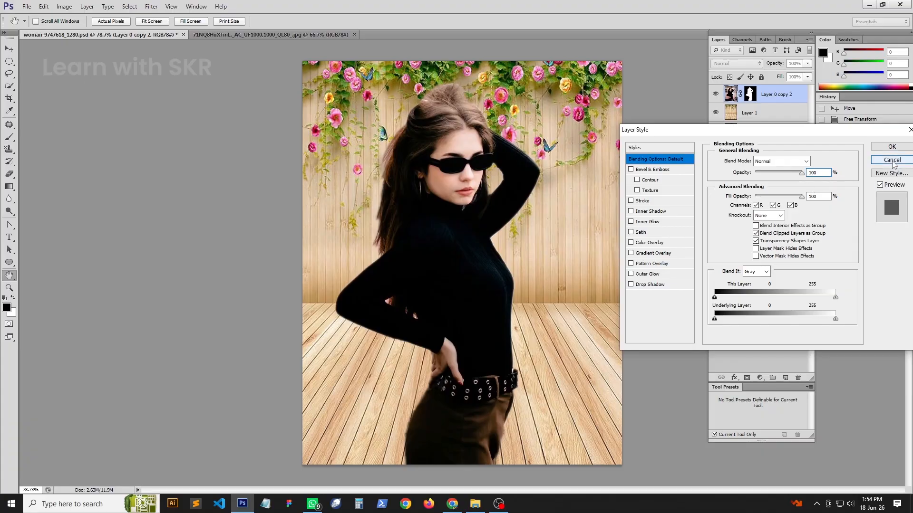
click(149, 10)
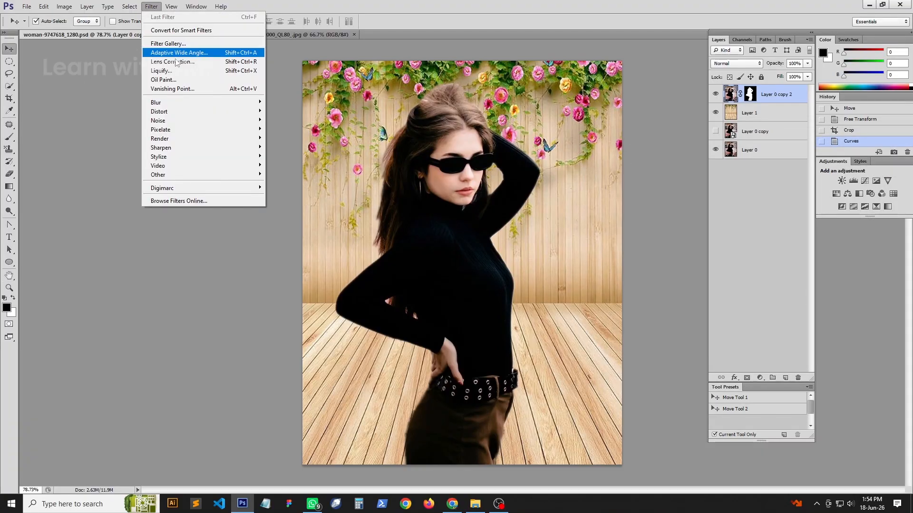
mouse_move(167, 114)
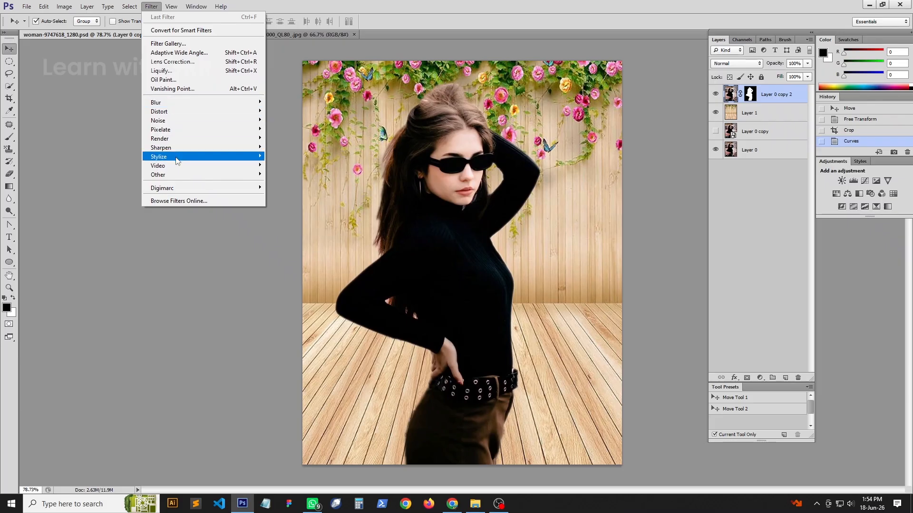
mouse_move(177, 160)
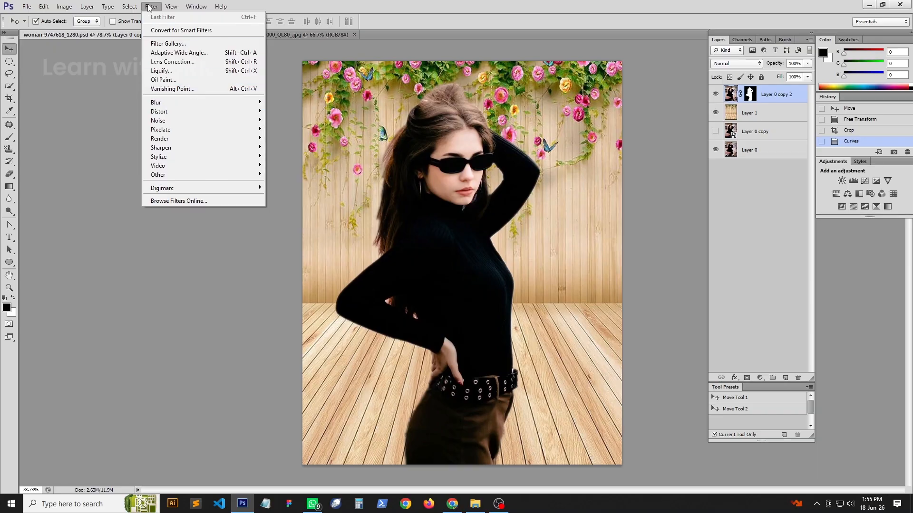
mouse_move(175, 8)
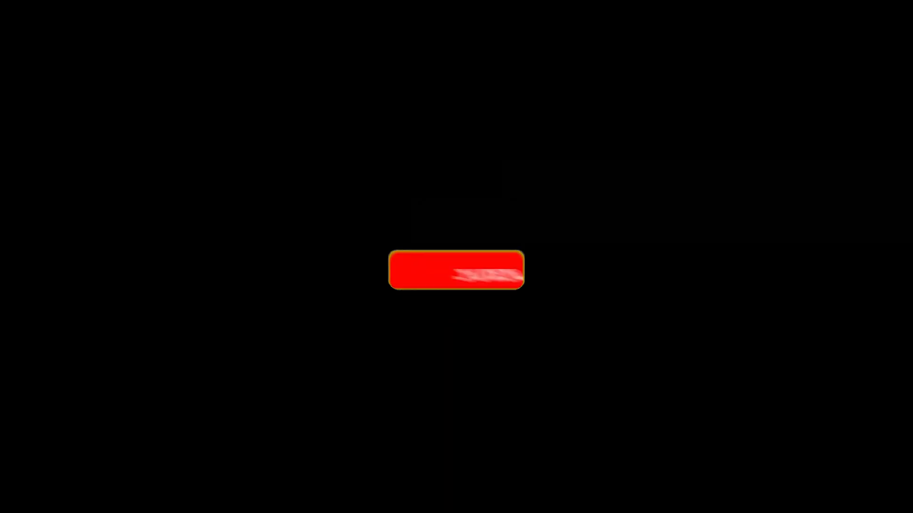